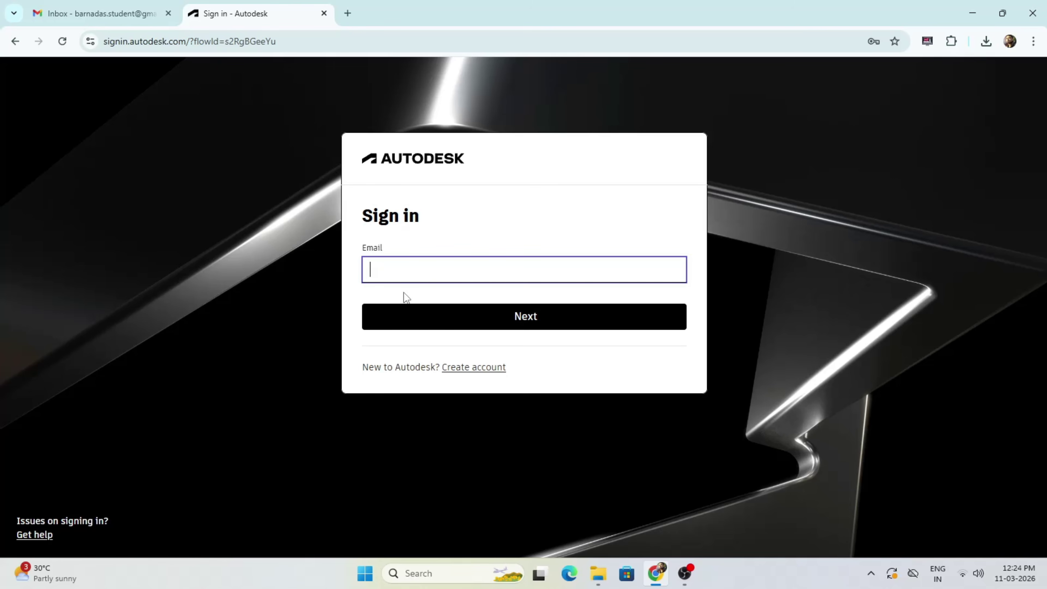
Step: Switch from Autodesk sign-in to the 'Create account' form
{"action": "left_click", "coordinate": [474, 368]}
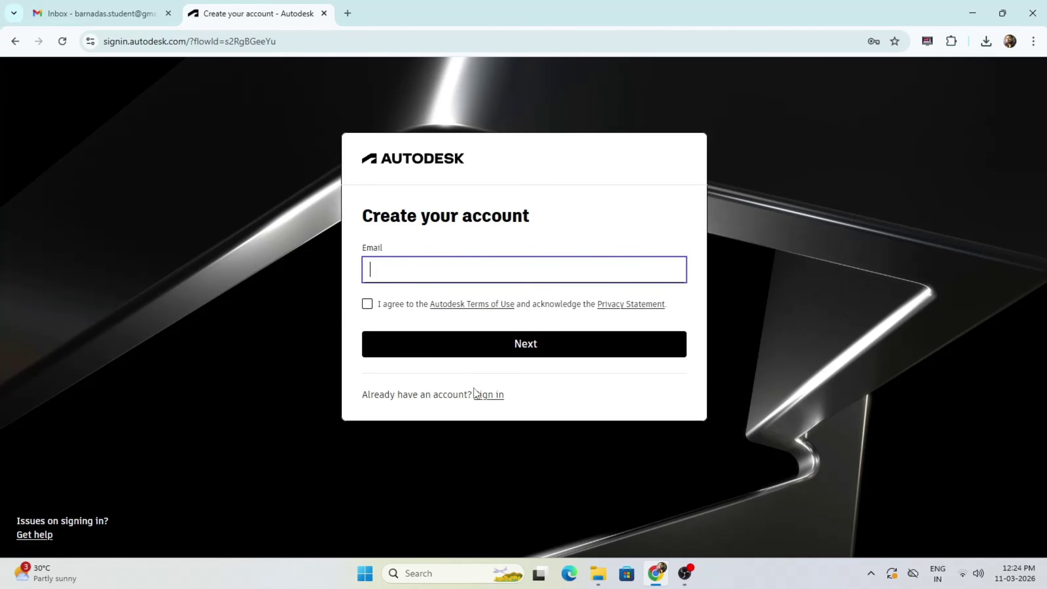
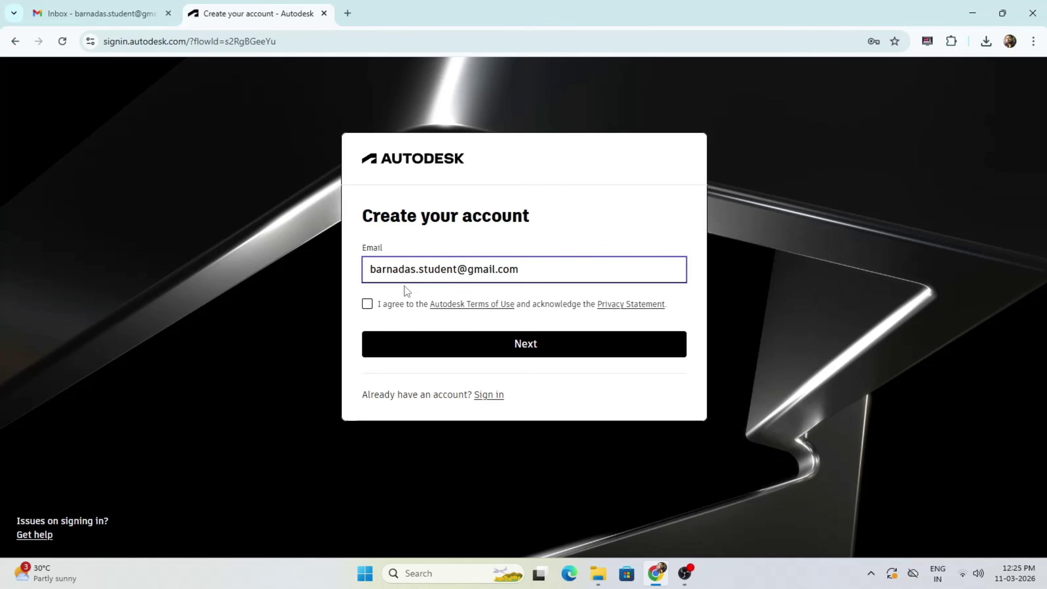
Step: Enter the student email address, agree to the terms, and request a verification code
{"action": "left_click", "coordinate": [367, 304]}
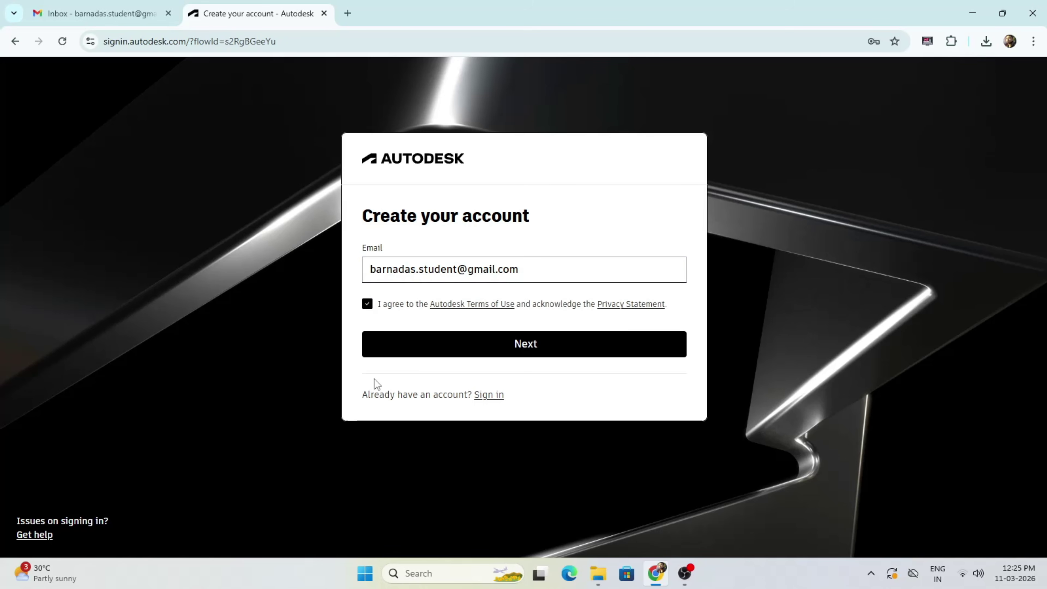
{"action": "left_click", "coordinate": [437, 349]}
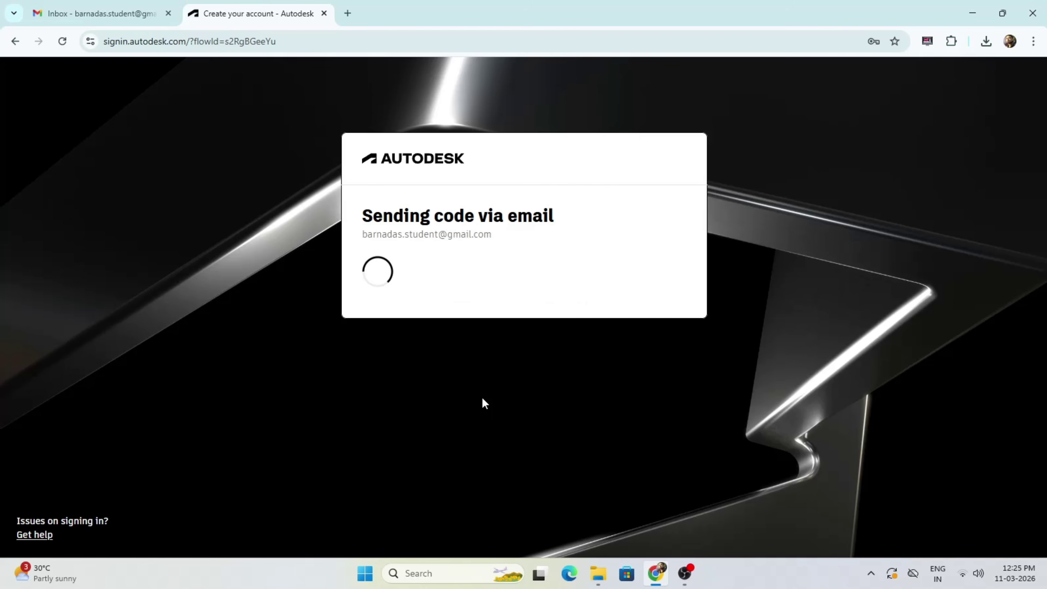
Step: Copy the one-time passcode from the Autodesk email in Gmail and submit it to verify the address
{"action": "left_click", "coordinate": [99, 14]}
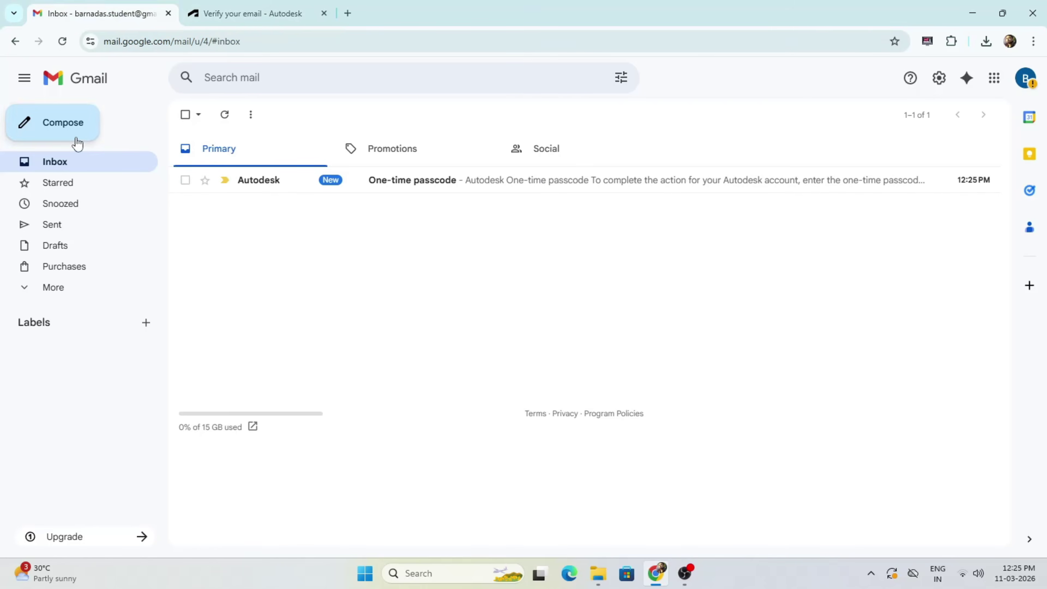
{"action": "left_click", "coordinate": [454, 182]}
{"action": "left_click_drag", "start_coordinate": [487, 377], "coordinate": [410, 379]}
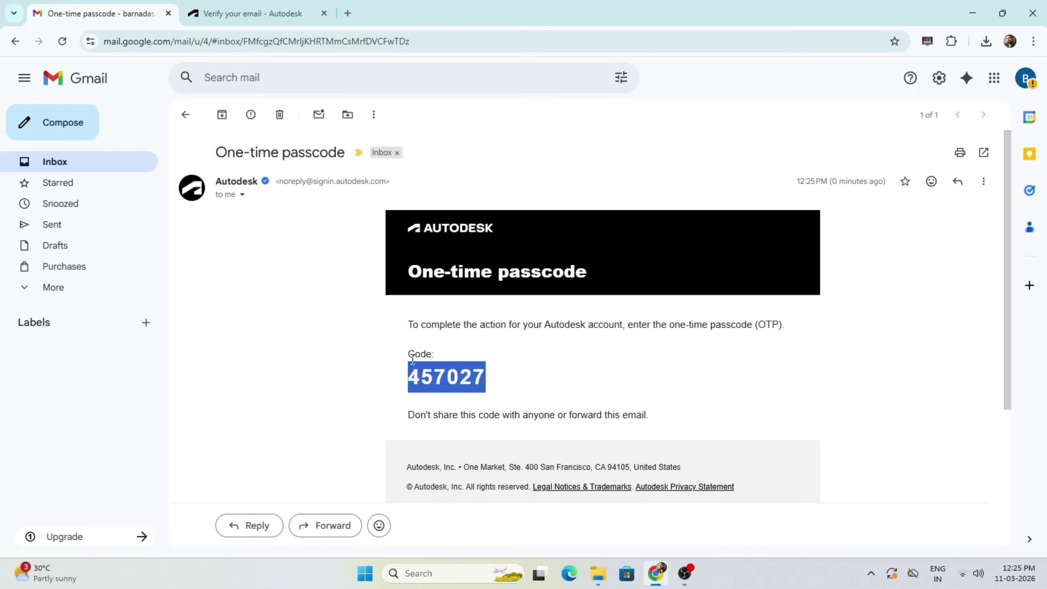
{"action": "key", "text": "ctrl+c"}
{"action": "key", "text": "ctrl+Tab"}
{"action": "key", "text": "ctrl+v"}
{"action": "left_click", "coordinate": [528, 387]}
Step: Enter the first name, last name and account password, opt into marketing, and create the account
{"action": "left_click", "coordinate": [426, 322]}
{"action": "left_click", "coordinate": [404, 378]}
{"action": "key", "text": "ctrl+v"}
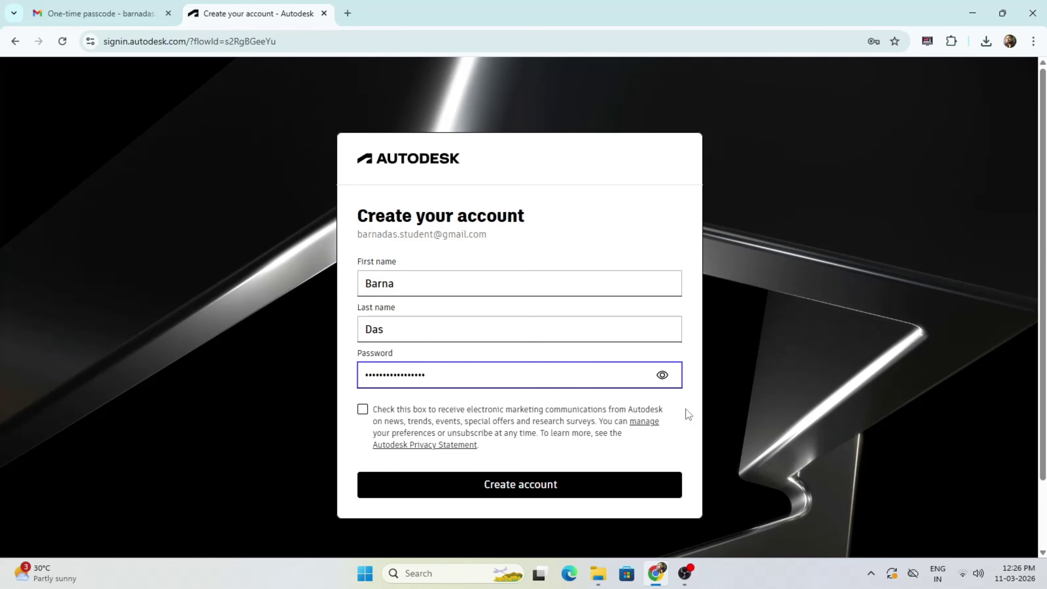
{"action": "left_click", "coordinate": [363, 409]}
{"action": "left_click", "coordinate": [613, 496]}
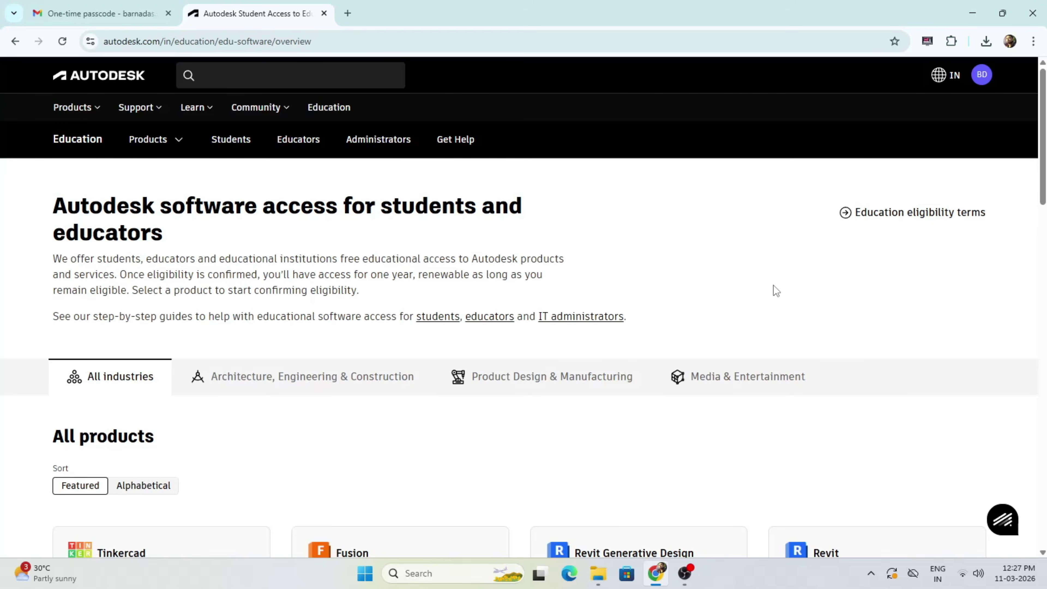
Step: Choose AutoCAD for educational access on the Student plan
{"action": "scroll", "coordinate": [773, 285], "scroll_direction": "down", "scroll_amount": 4}
{"action": "scroll", "coordinate": [773, 285], "scroll_direction": "down", "scroll_amount": 3}
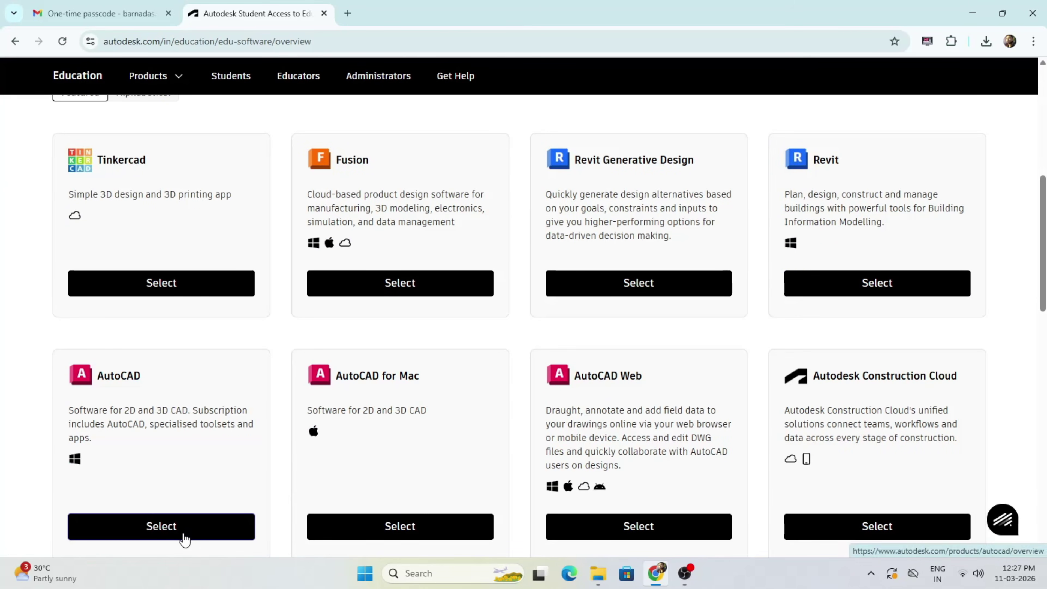
{"action": "left_click", "coordinate": [161, 528]}
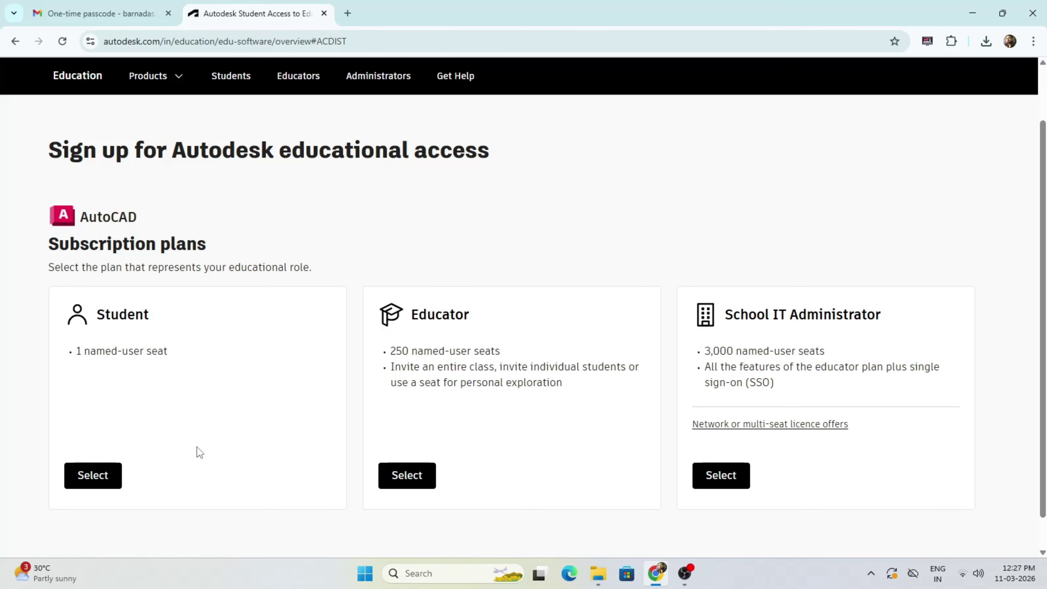
{"action": "left_click", "coordinate": [96, 483]}
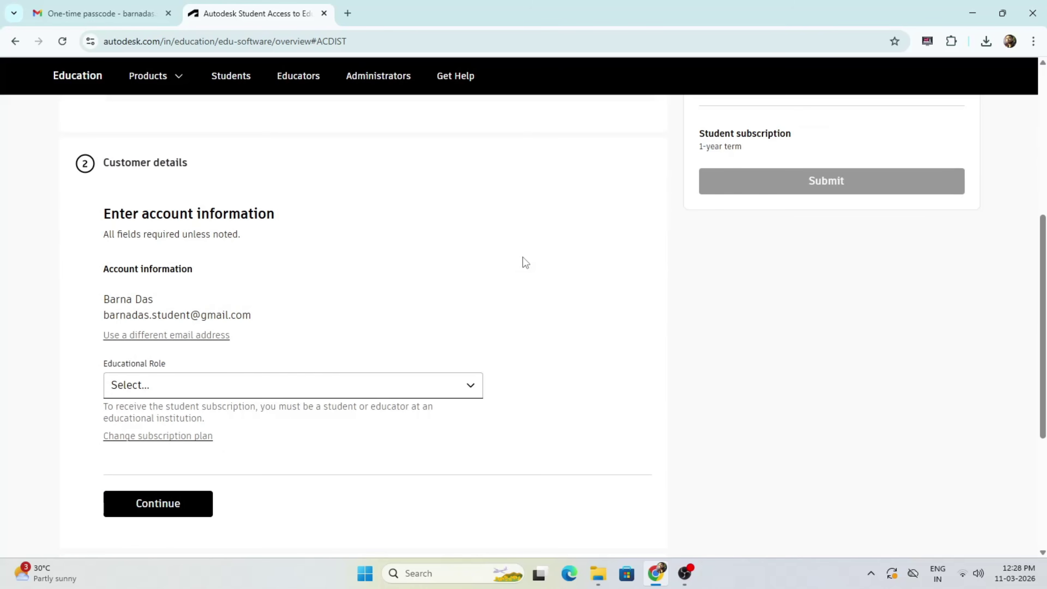
Step: Set Educational Role to Student, fill in the date of birth, and continue to school information
{"action": "left_click", "coordinate": [470, 385]}
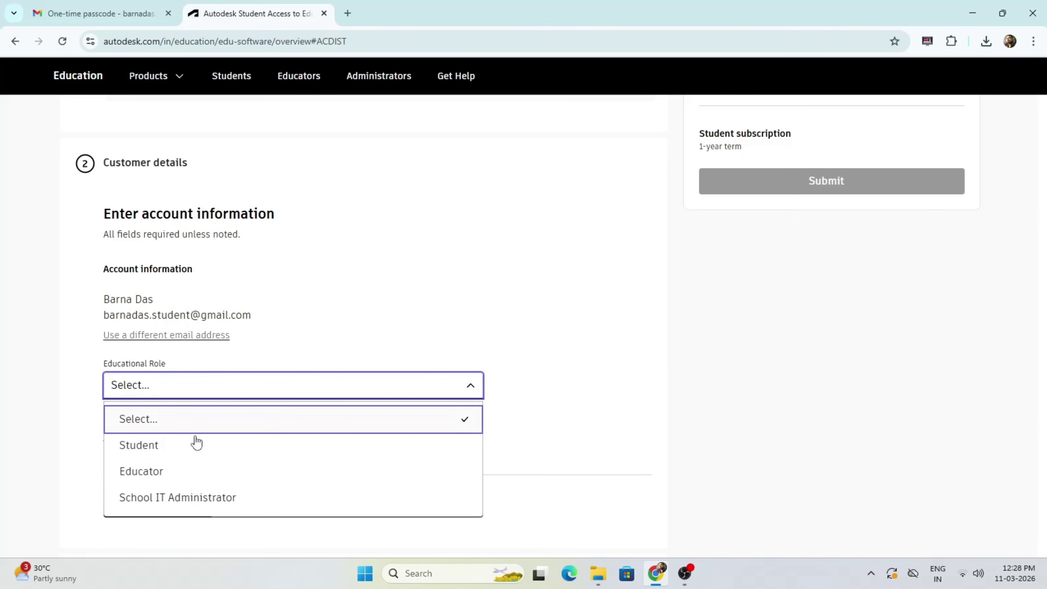
{"action": "left_click", "coordinate": [165, 450]}
{"action": "scroll", "coordinate": [512, 288], "scroll_direction": "down", "scroll_amount": 2}
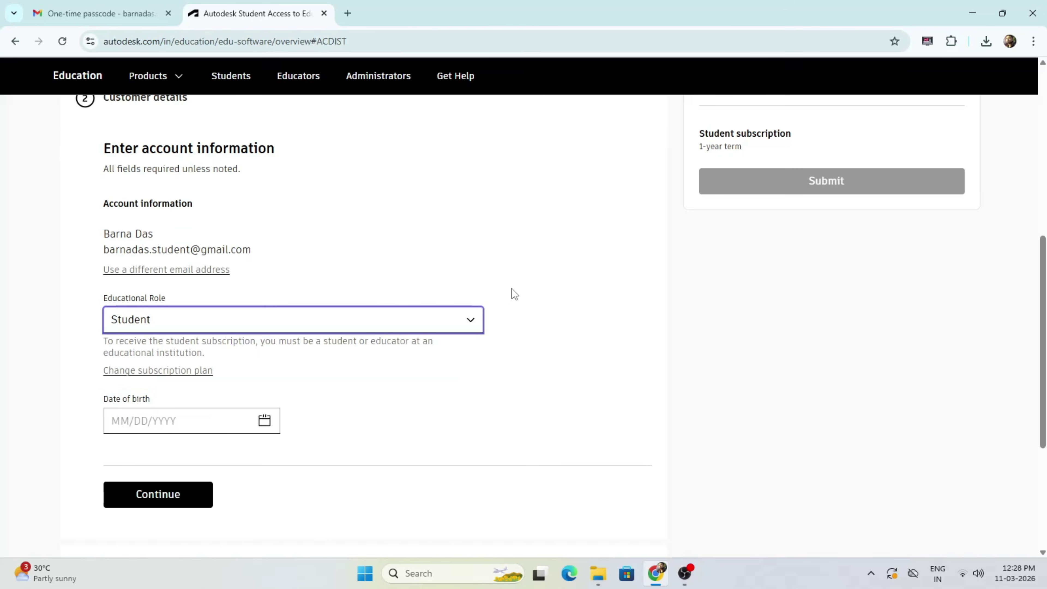
{"action": "left_click", "coordinate": [111, 421]}
{"action": "left_click", "coordinate": [197, 454]}
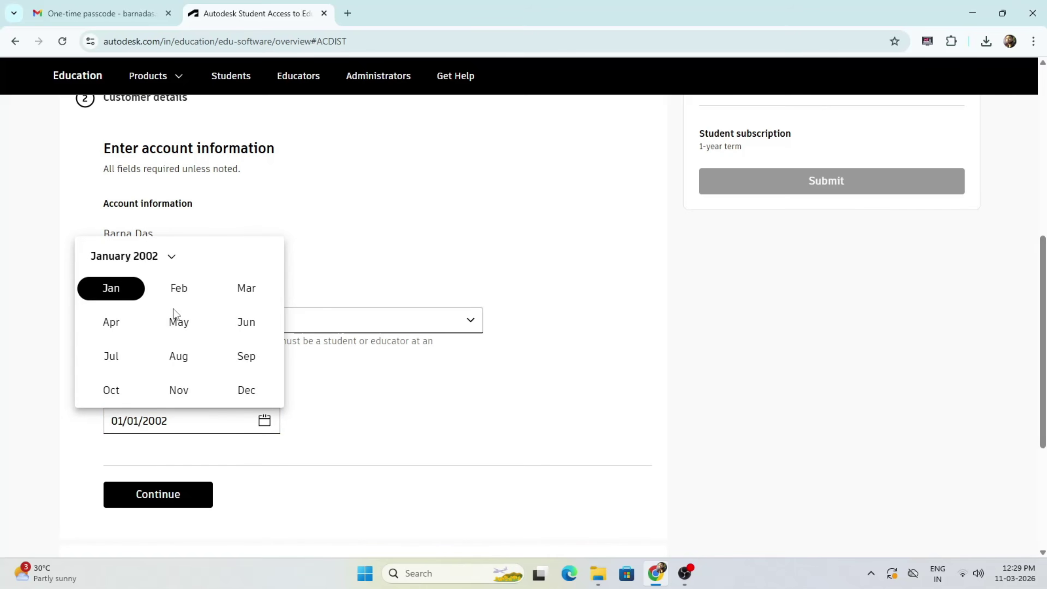
{"action": "scroll", "coordinate": [415, 413], "scroll_direction": "down", "scroll_amount": 2}
{"action": "scroll", "coordinate": [416, 414], "scroll_direction": "down", "scroll_amount": 4}
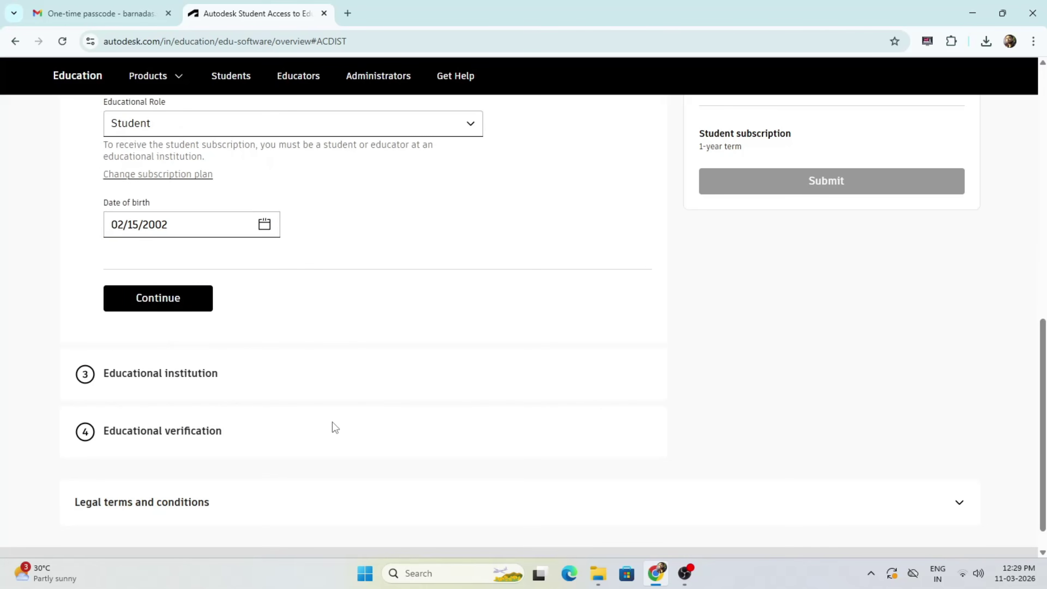
{"action": "left_click", "coordinate": [169, 304]}
Step: Fill in the school address in Haldia, West Bengal, correcting the postal code
{"action": "left_click", "coordinate": [133, 392]}
{"action": "type", "text": "Haldia"}
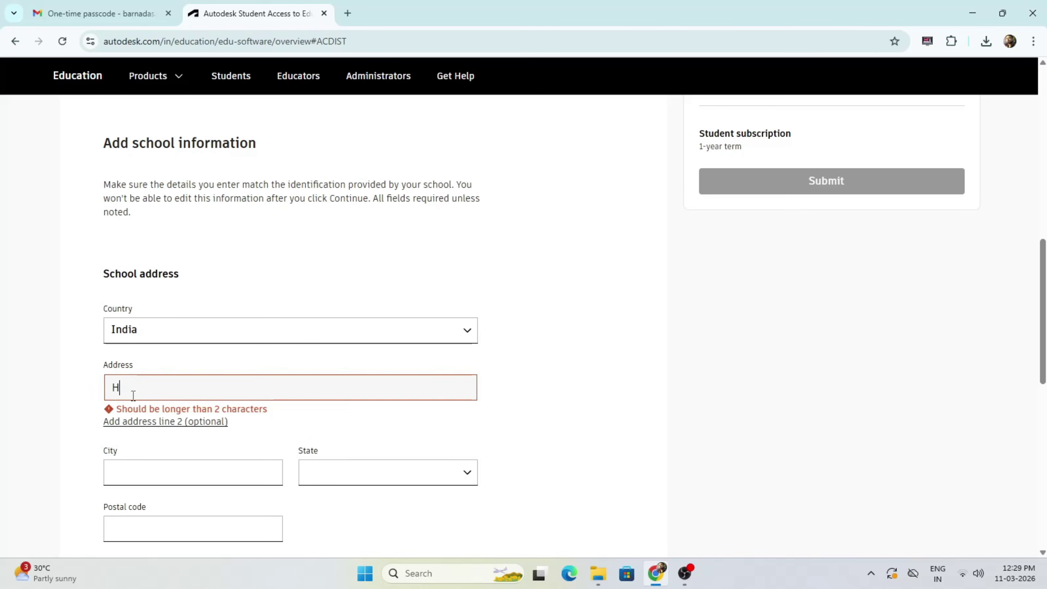
{"action": "left_click", "coordinate": [192, 473]}
{"action": "left_click", "coordinate": [216, 398]}
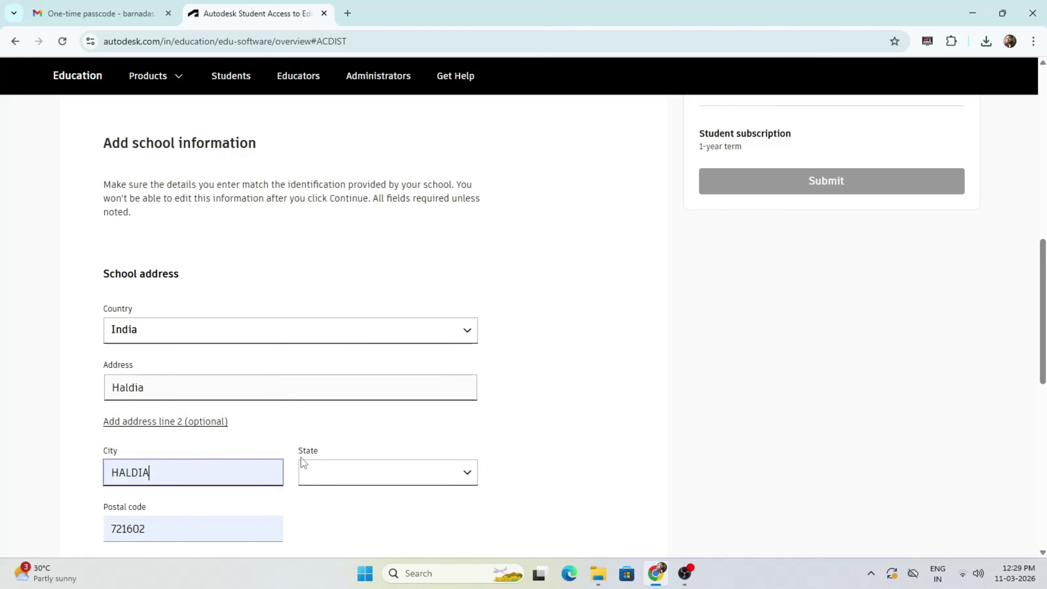
{"action": "left_click", "coordinate": [435, 486]}
{"action": "scroll", "coordinate": [398, 450], "scroll_direction": "down", "scroll_amount": 5}
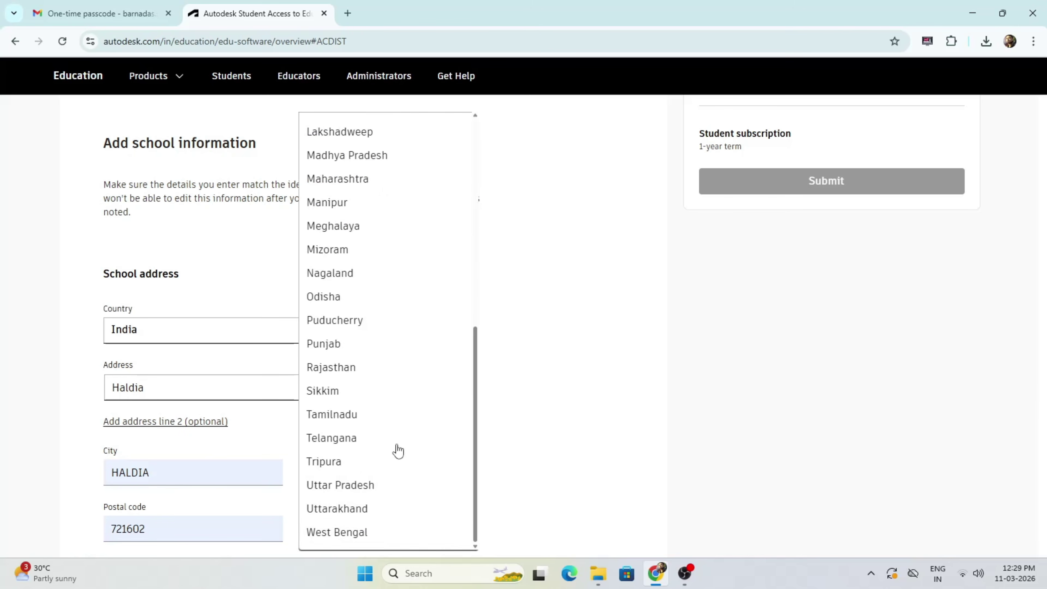
{"action": "left_click", "coordinate": [363, 532]}
{"action": "left_click", "coordinate": [182, 531]}
{"action": "key", "text": "BackSpace"}
{"action": "key", "text": "BackSpace"}
{"action": "type", "text": "35"}
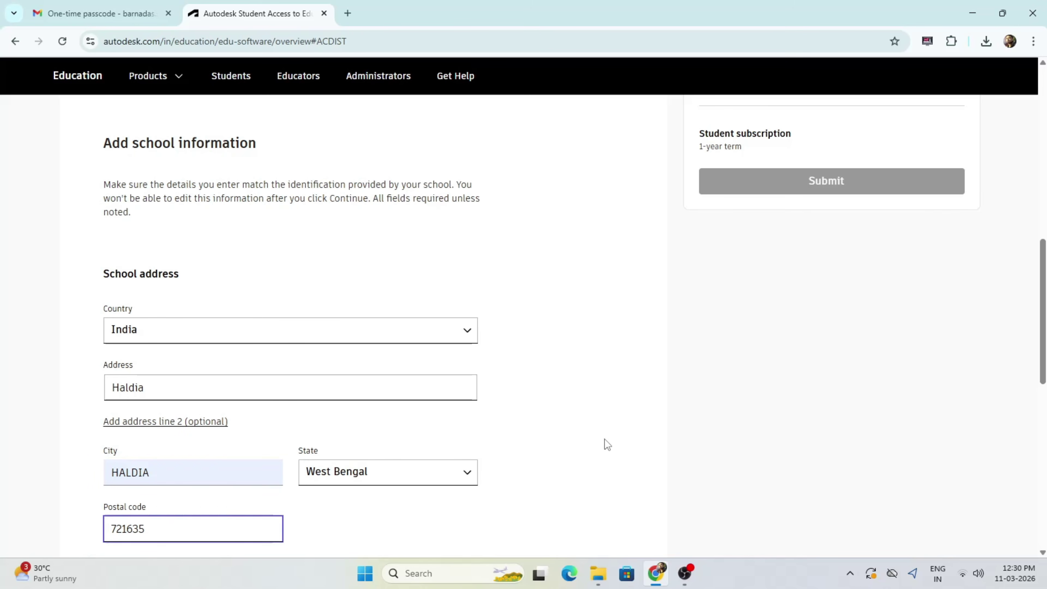
{"action": "scroll", "coordinate": [604, 442], "scroll_direction": "down", "scroll_amount": 6}
Step: Set the institution to University/Post-Secondary, Haldia Institute Of Technology, with its website, then confirm and continue
{"action": "left_click", "coordinate": [244, 321]}
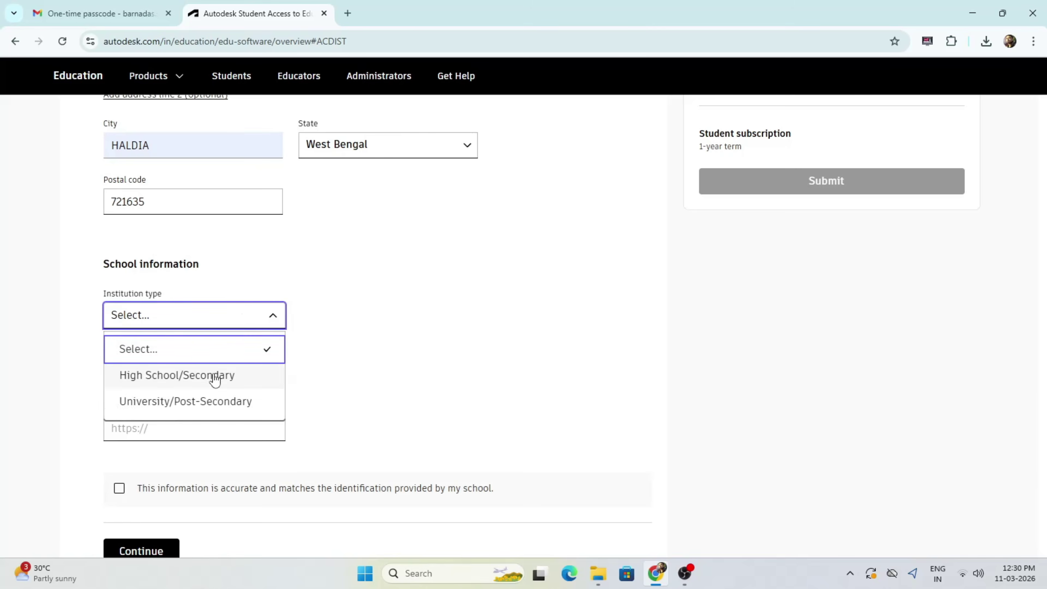
{"action": "left_click", "coordinate": [213, 400]}
{"action": "left_click", "coordinate": [215, 372]}
{"action": "type", "text": "haldia inst"}
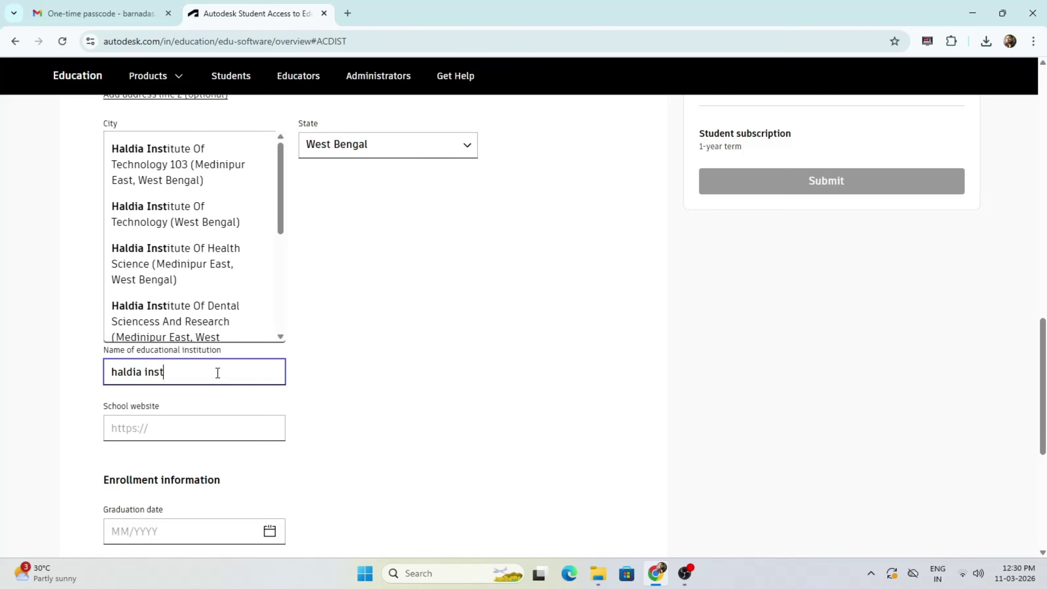
{"action": "left_click", "coordinate": [173, 214]}
{"action": "left_click", "coordinate": [186, 427]}
{"action": "left_click", "coordinate": [219, 421]}
{"action": "scroll", "coordinate": [401, 359], "scroll_direction": "down", "scroll_amount": 2}
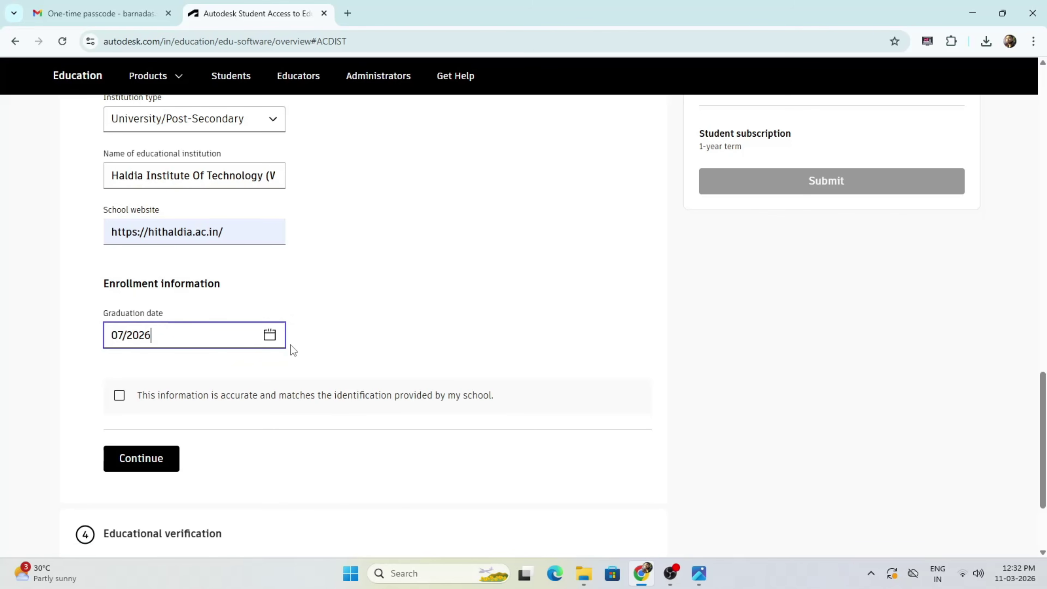
{"action": "left_click", "coordinate": [117, 395]}
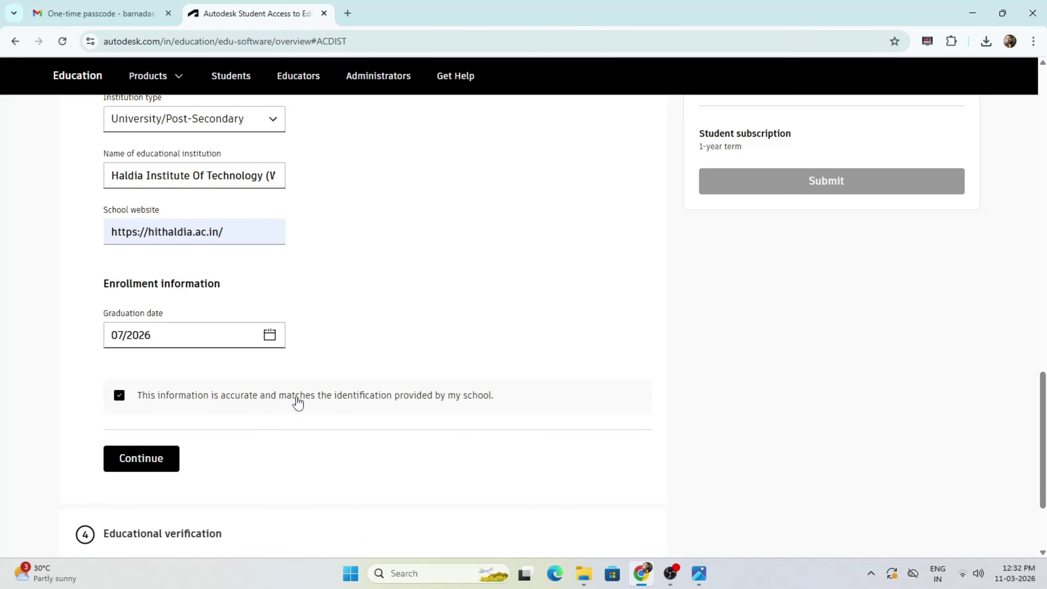
{"action": "left_click", "coordinate": [145, 457]}
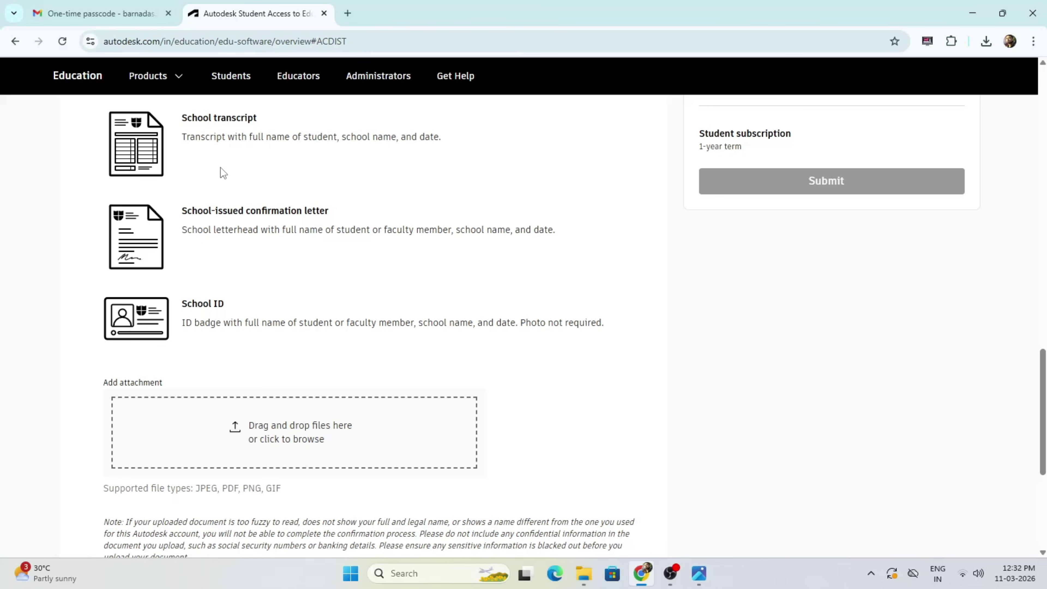
Step: Attach the ID image from the Desktop as the verification document and continue
{"action": "left_click", "coordinate": [272, 446]}
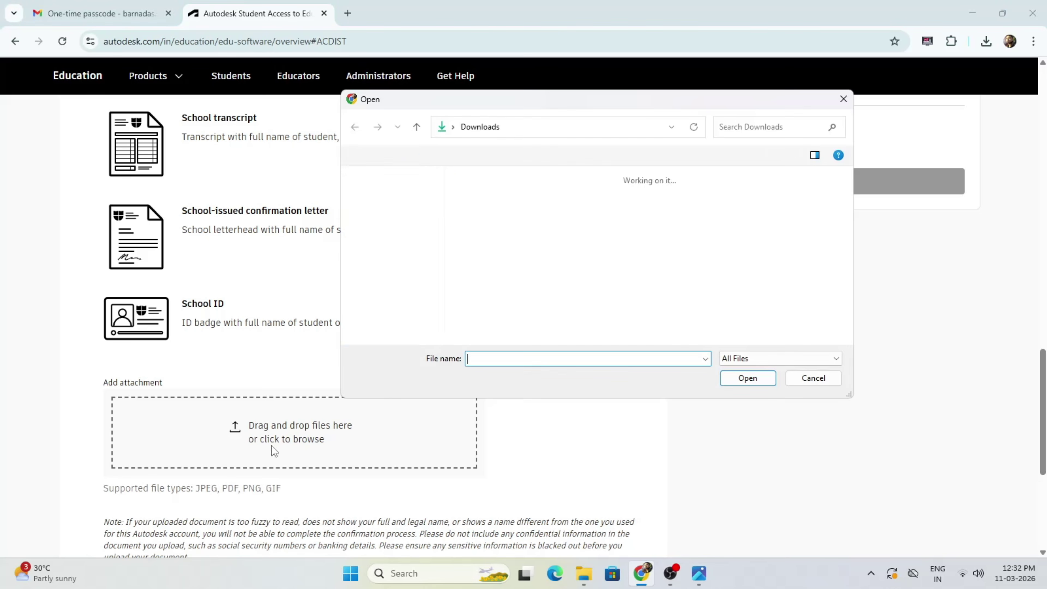
{"action": "left_click", "coordinate": [391, 217]}
{"action": "double_click", "coordinate": [488, 210]}
{"action": "scroll", "coordinate": [636, 341], "scroll_direction": "down", "scroll_amount": 4}
{"action": "left_click", "coordinate": [167, 433]}
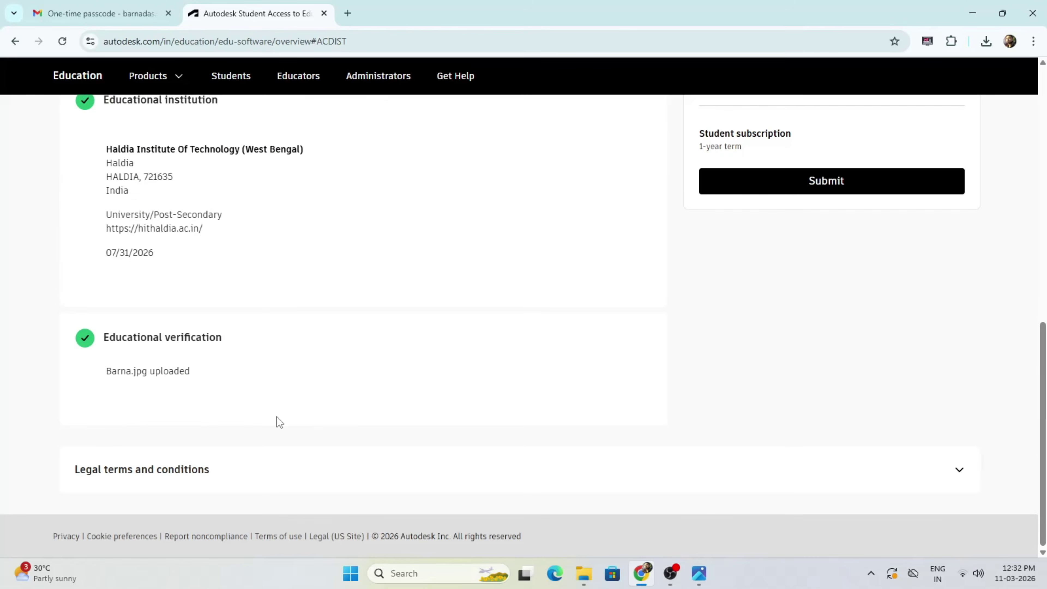
Step: Submit the educational access application, then switch to the Gmail tab
{"action": "scroll", "coordinate": [275, 423], "scroll_direction": "up", "scroll_amount": 10}
{"action": "left_click", "coordinate": [750, 425]}
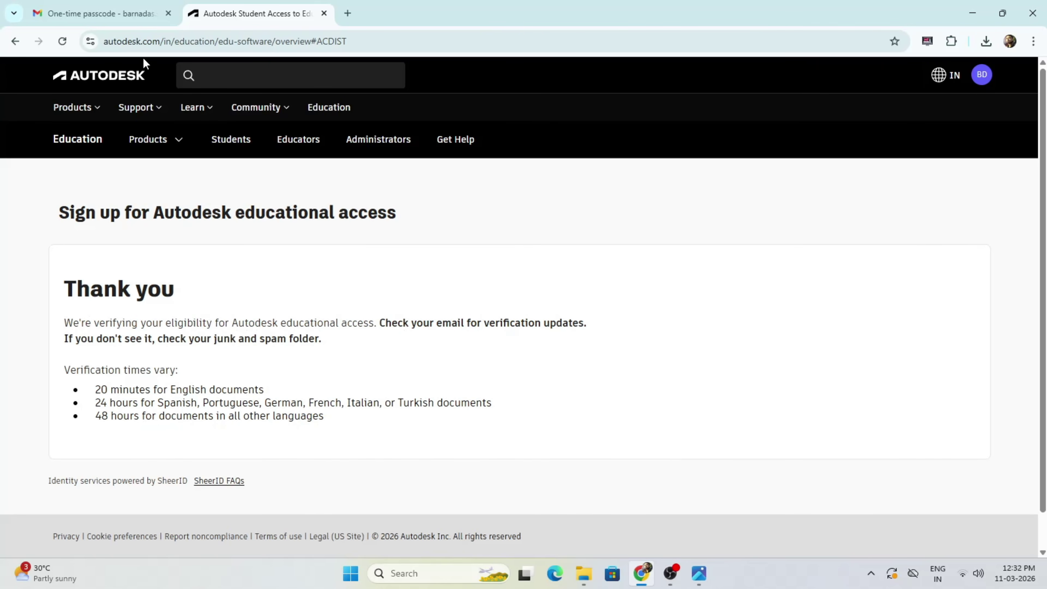
{"action": "left_click", "coordinate": [108, 16]}
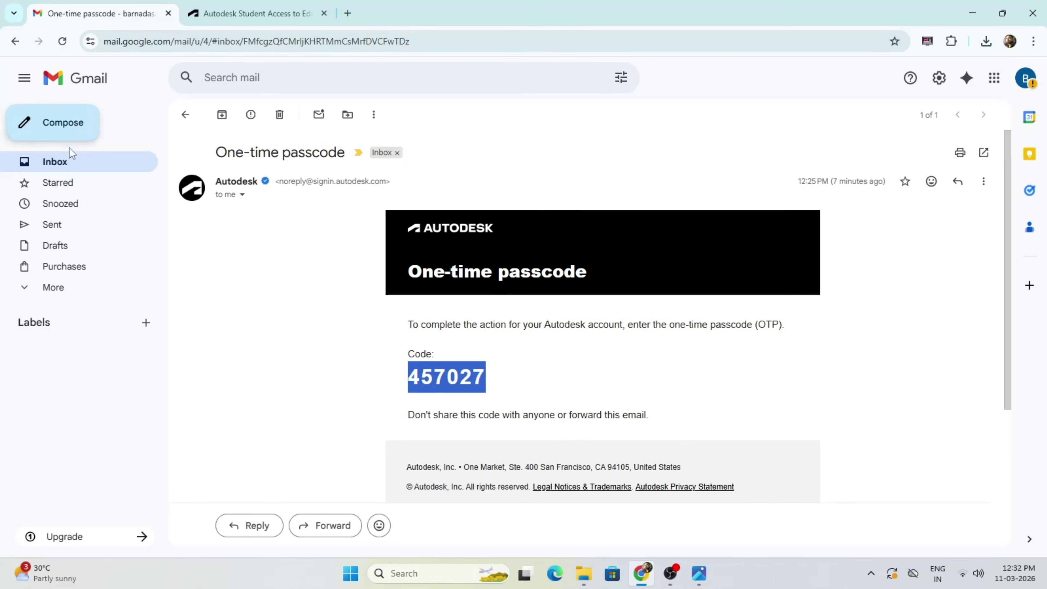
Step: Open the 'You're verified for Autodesk education access' email and show its images
{"action": "left_click", "coordinate": [73, 166]}
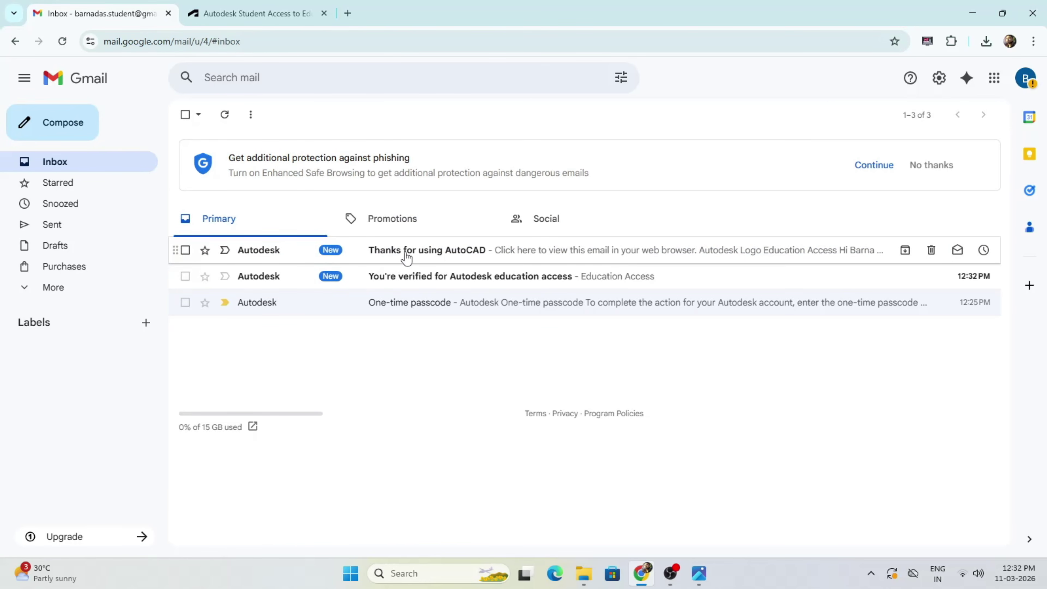
{"action": "left_click", "coordinate": [406, 277]}
{"action": "scroll", "coordinate": [753, 344], "scroll_direction": "down", "scroll_amount": 1}
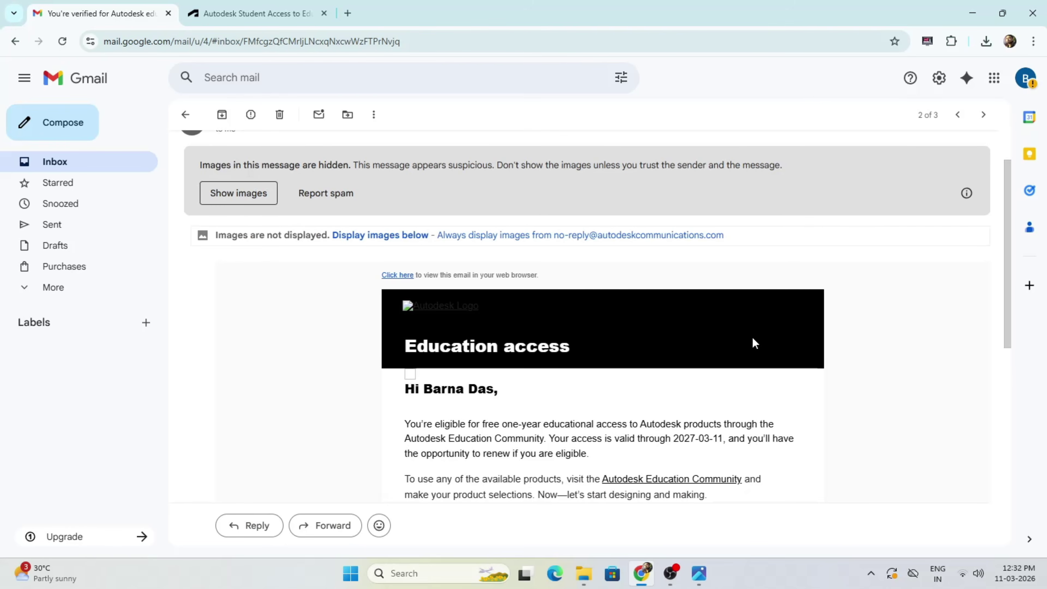
{"action": "left_click", "coordinate": [245, 202]}
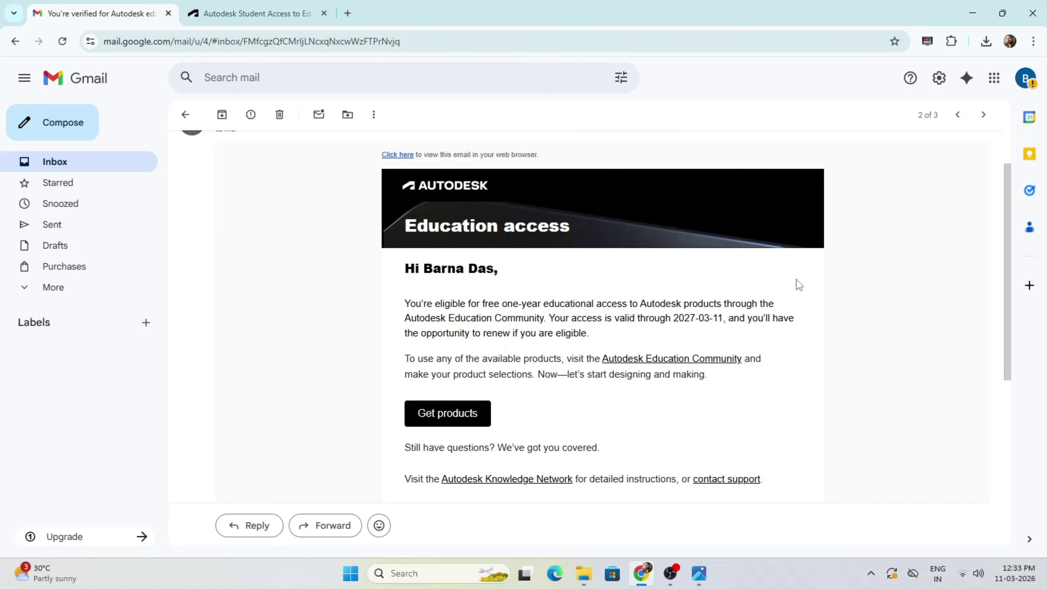
Step: Open the 'Thanks for using AutoCAD' email with images, then return to the Autodesk tab
{"action": "left_click", "coordinate": [66, 162]}
{"action": "left_click", "coordinate": [262, 251]}
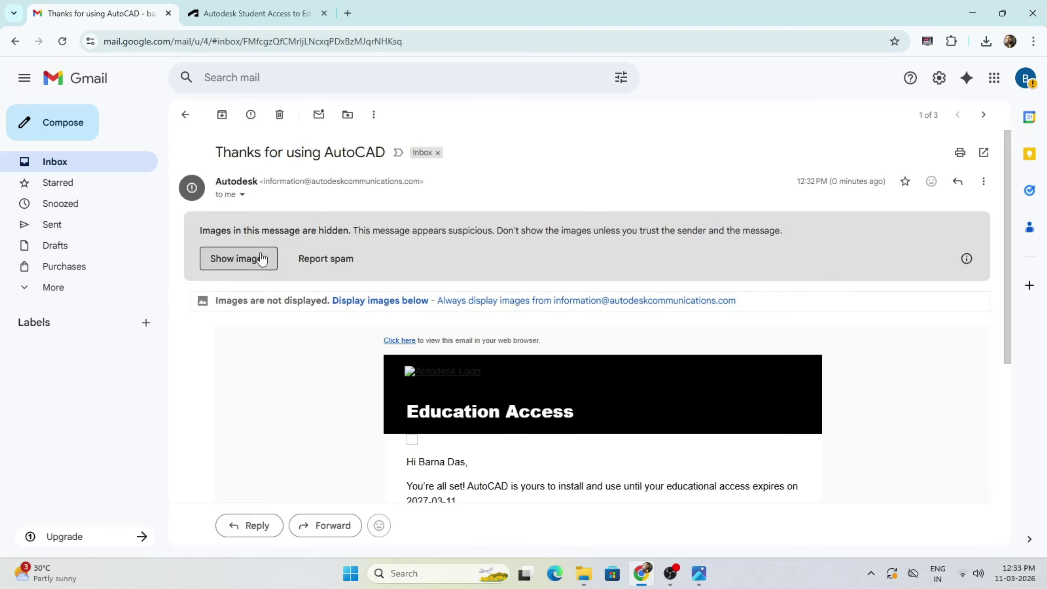
{"action": "left_click", "coordinate": [261, 256]}
{"action": "scroll", "coordinate": [508, 316], "scroll_direction": "down", "scroll_amount": 1}
{"action": "scroll", "coordinate": [503, 335], "scroll_direction": "up", "scroll_amount": 1}
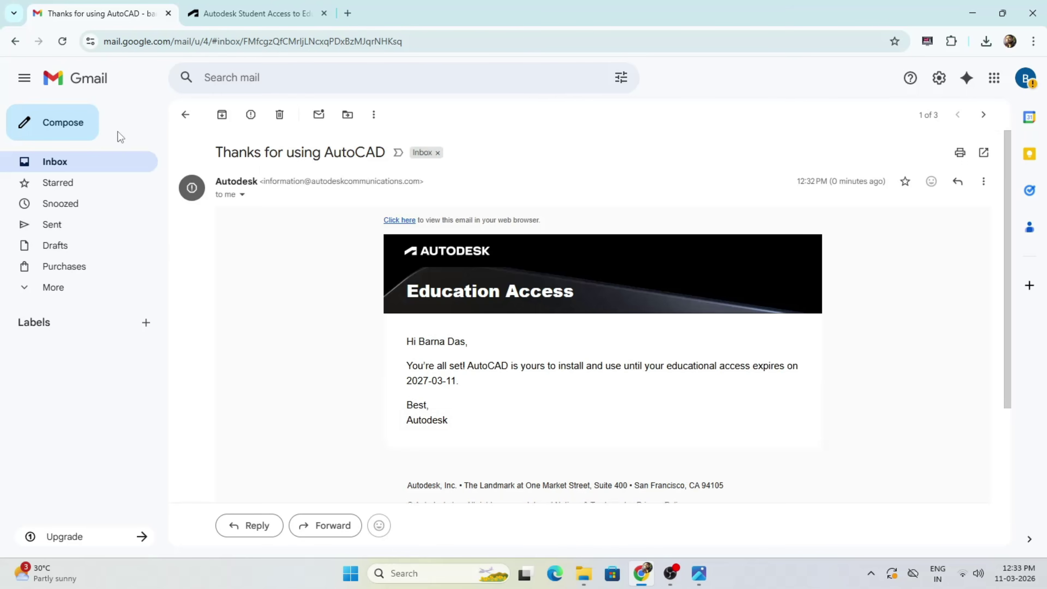
{"action": "left_click", "coordinate": [256, 13]}
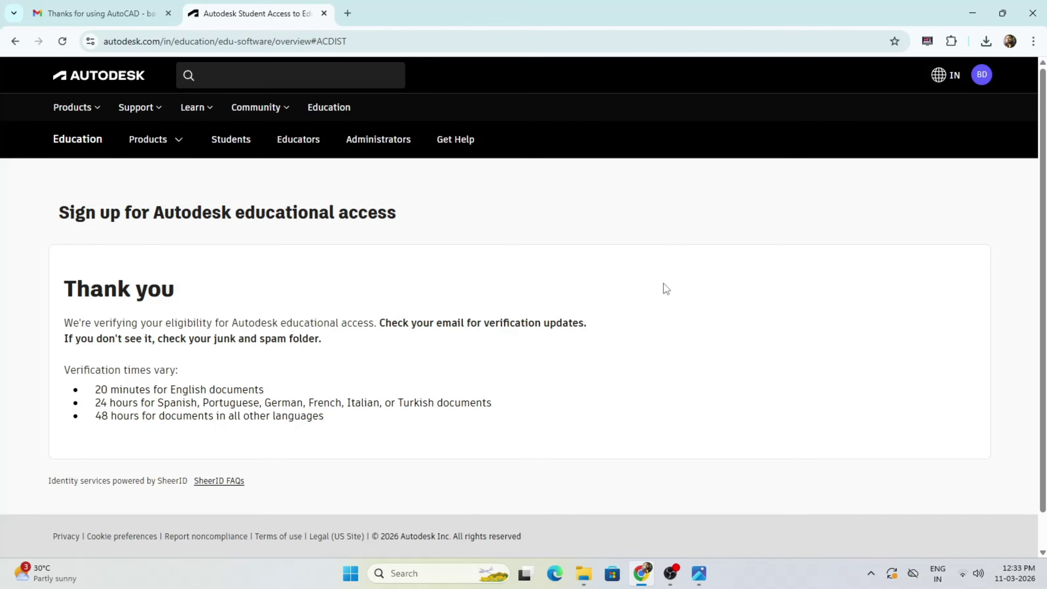
{"action": "left_click", "coordinate": [178, 150]}
Step: From View all products, select AutoCAD and open the Autodesk Account products page
{"action": "left_click", "coordinate": [263, 260]}
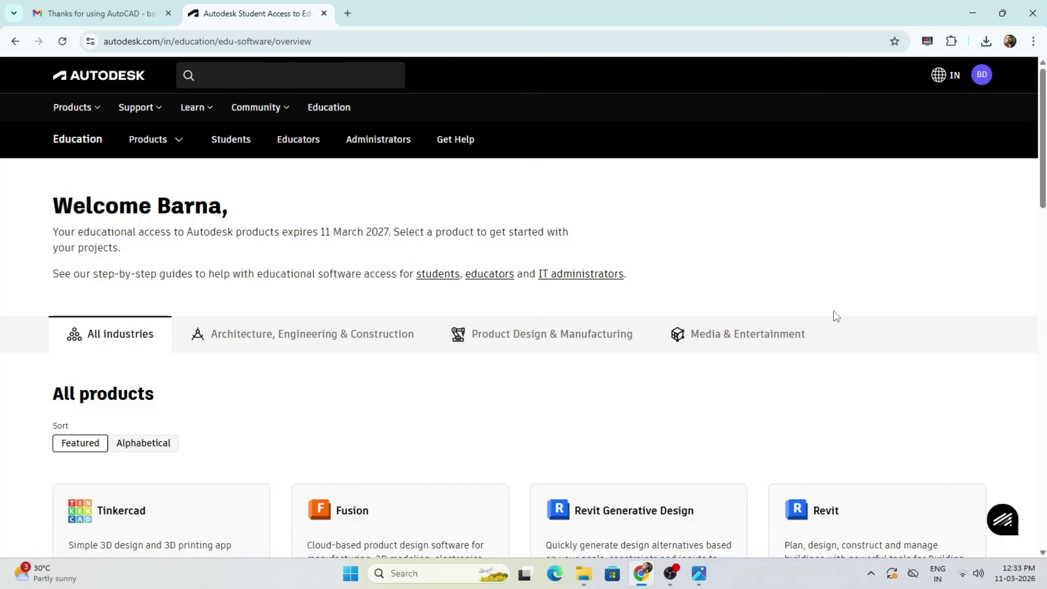
{"action": "scroll", "coordinate": [871, 268], "scroll_direction": "down", "scroll_amount": 4}
{"action": "scroll", "coordinate": [871, 268], "scroll_direction": "down", "scroll_amount": 3}
{"action": "left_click", "coordinate": [211, 486]}
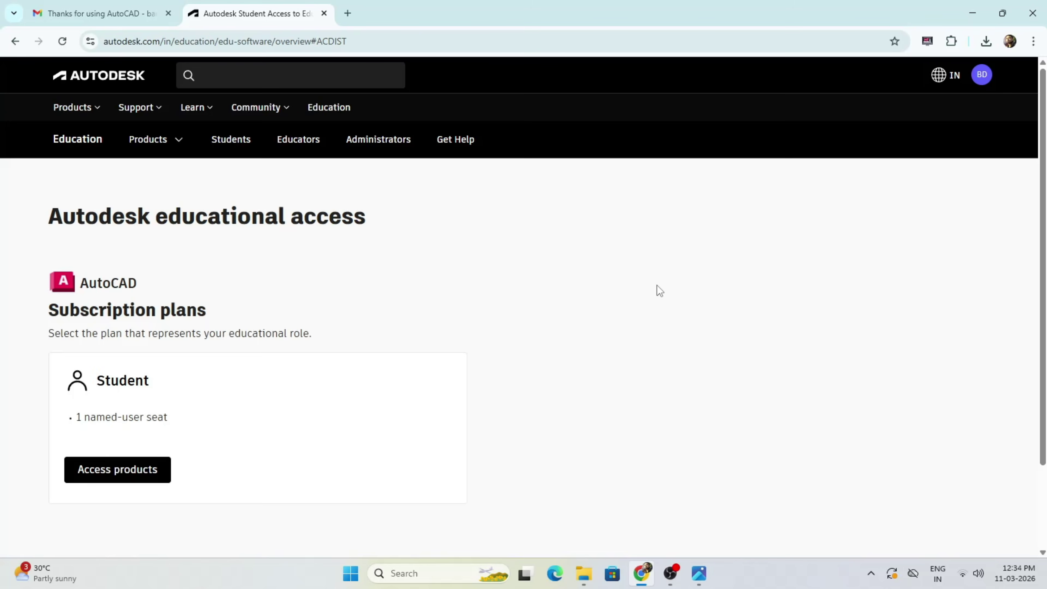
{"action": "left_click", "coordinate": [157, 485]}
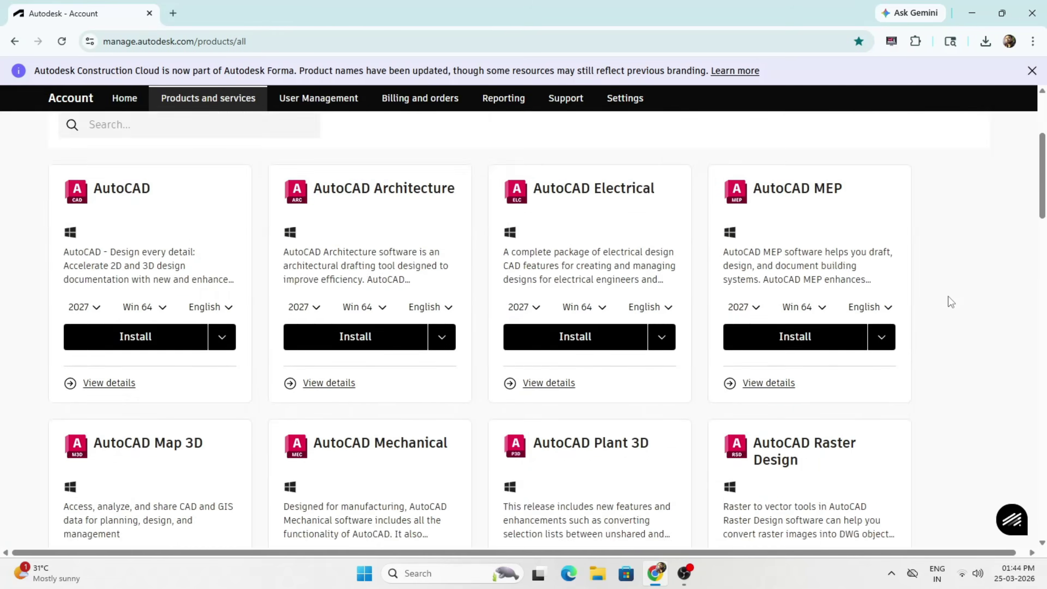
{"action": "scroll", "coordinate": [949, 296], "scroll_direction": "down", "scroll_amount": 20}
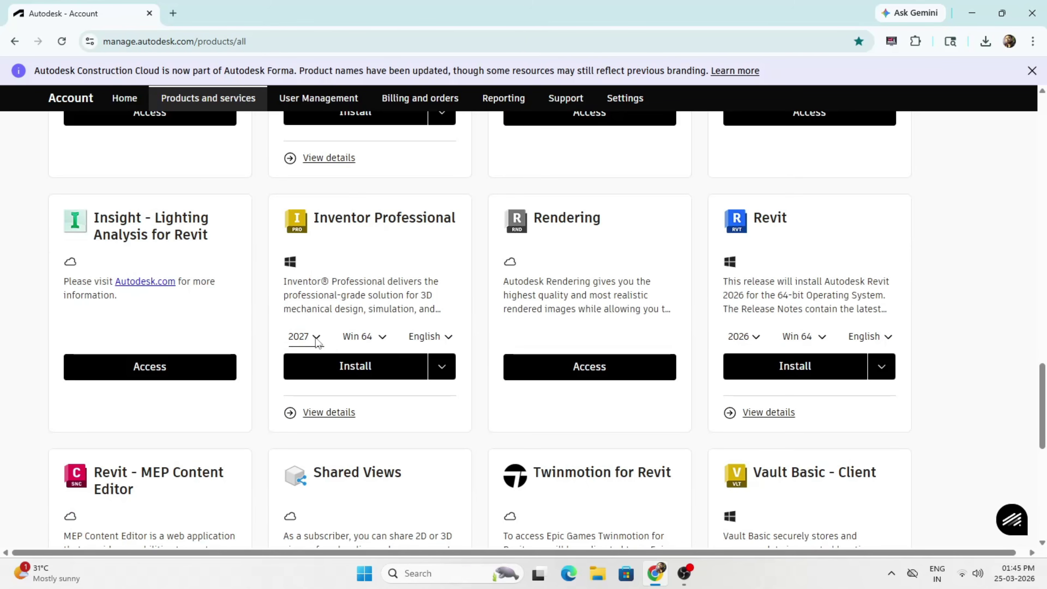
Step: Install Inventor Professional 2027 with all components, accepting the terms, and start it
{"action": "left_click", "coordinate": [316, 339]}
{"action": "left_click", "coordinate": [315, 339]}
{"action": "left_click", "coordinate": [355, 367]}
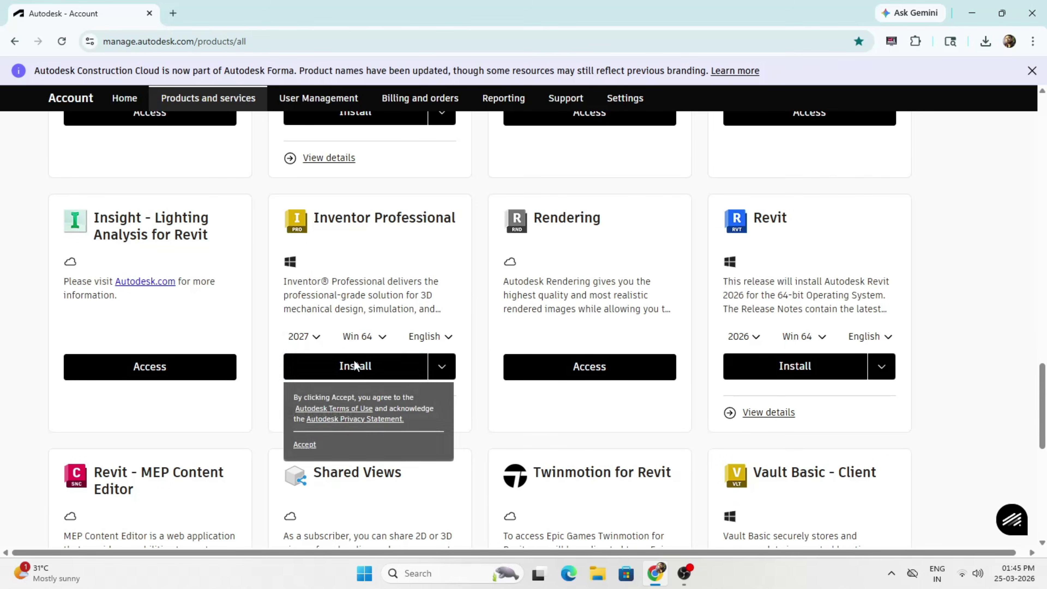
{"action": "left_click", "coordinate": [303, 445]}
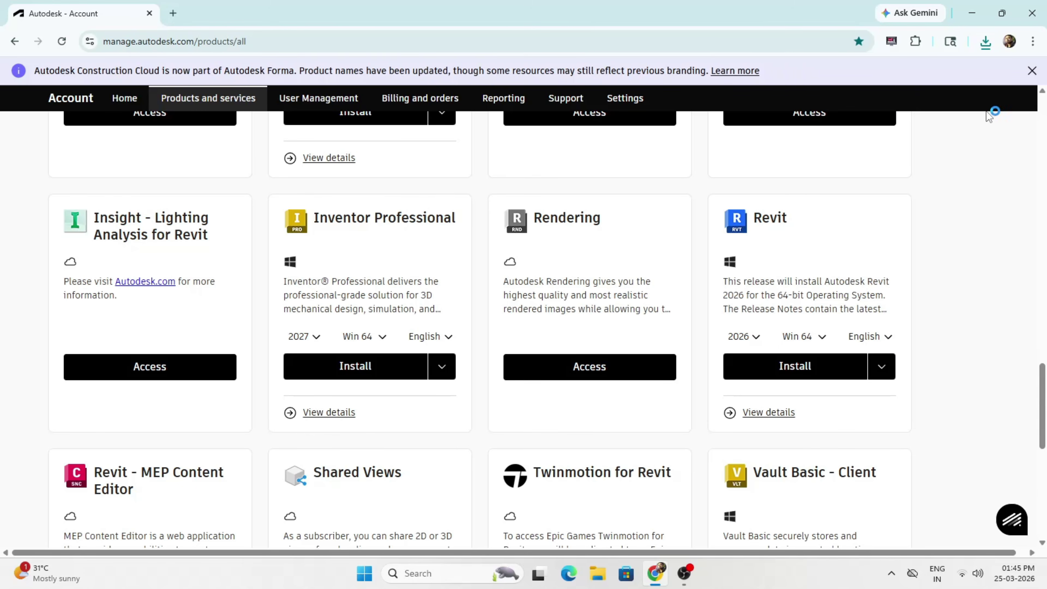
{"action": "left_click", "coordinate": [708, 418]}
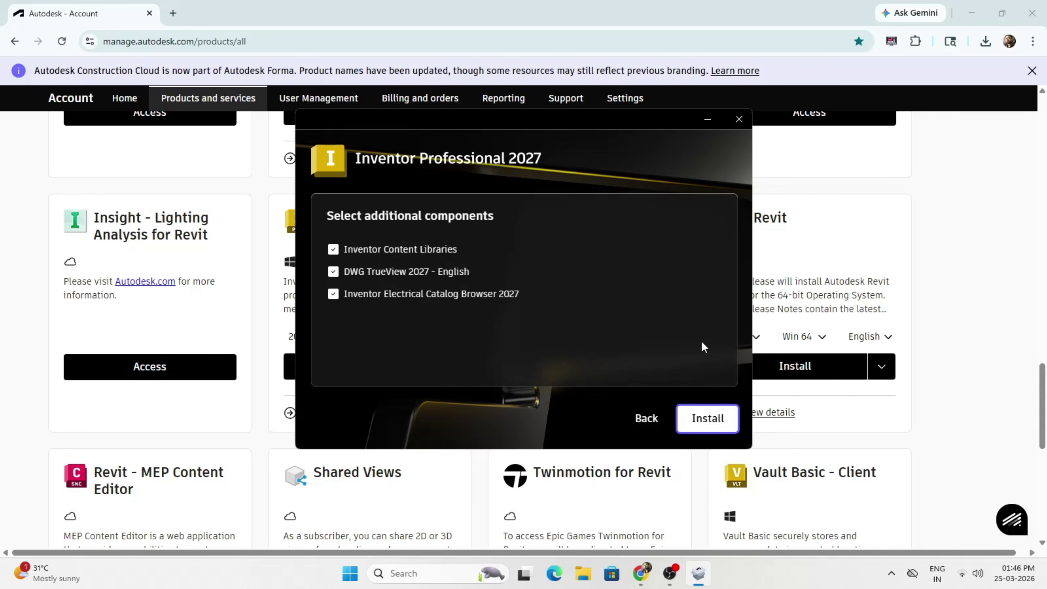
{"action": "left_click", "coordinate": [707, 417]}
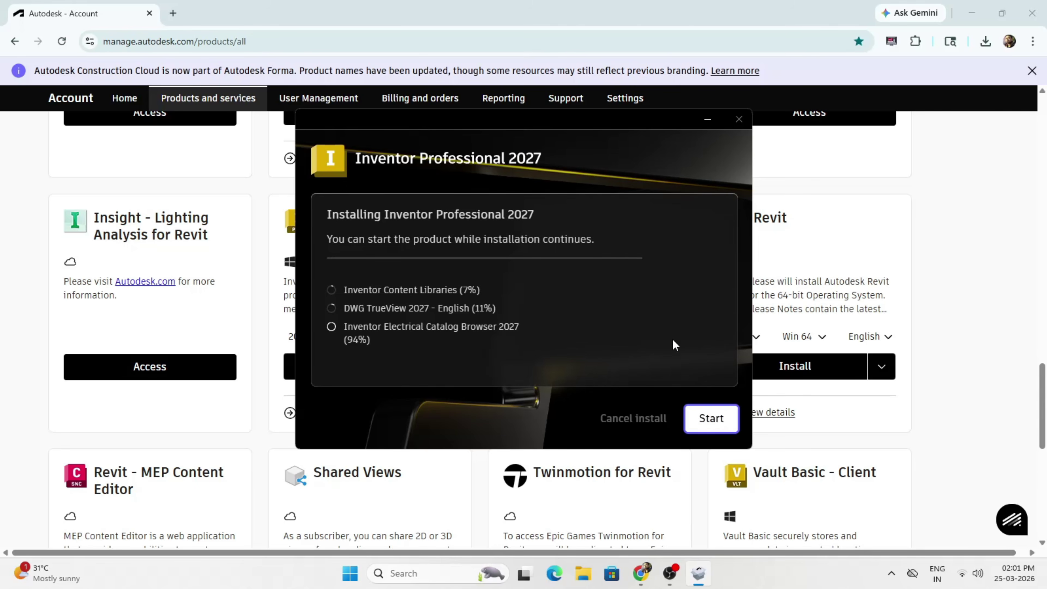
{"action": "key", "text": "Return"}
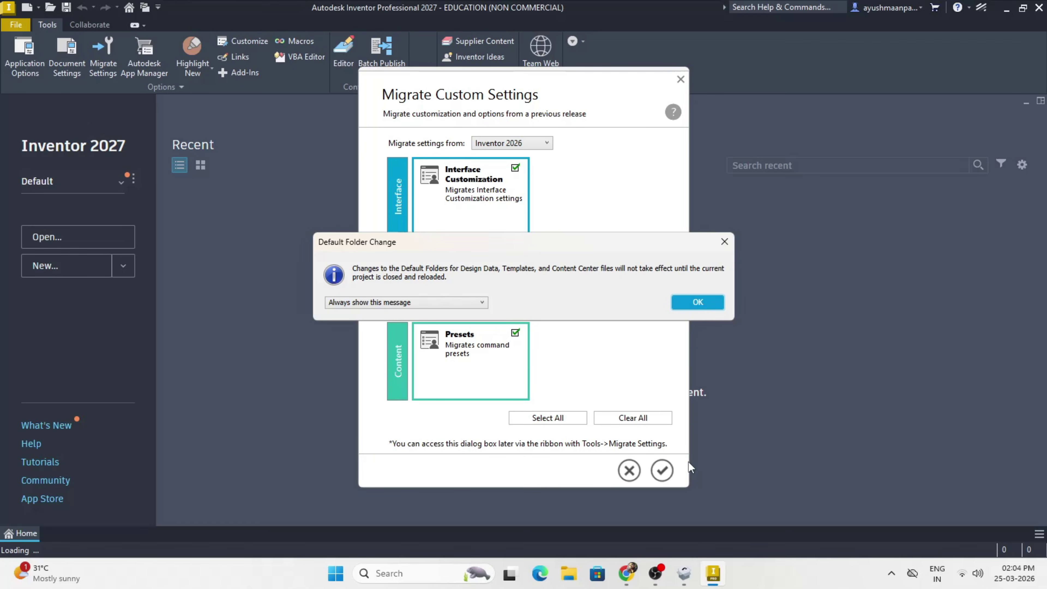
Step: Dismiss the folder-change and settings-migration prompts, then create Part1 from Standard.ipt
{"action": "left_click", "coordinate": [638, 304]}
{"action": "left_click", "coordinate": [1006, 148]}
{"action": "left_click", "coordinate": [58, 274]}
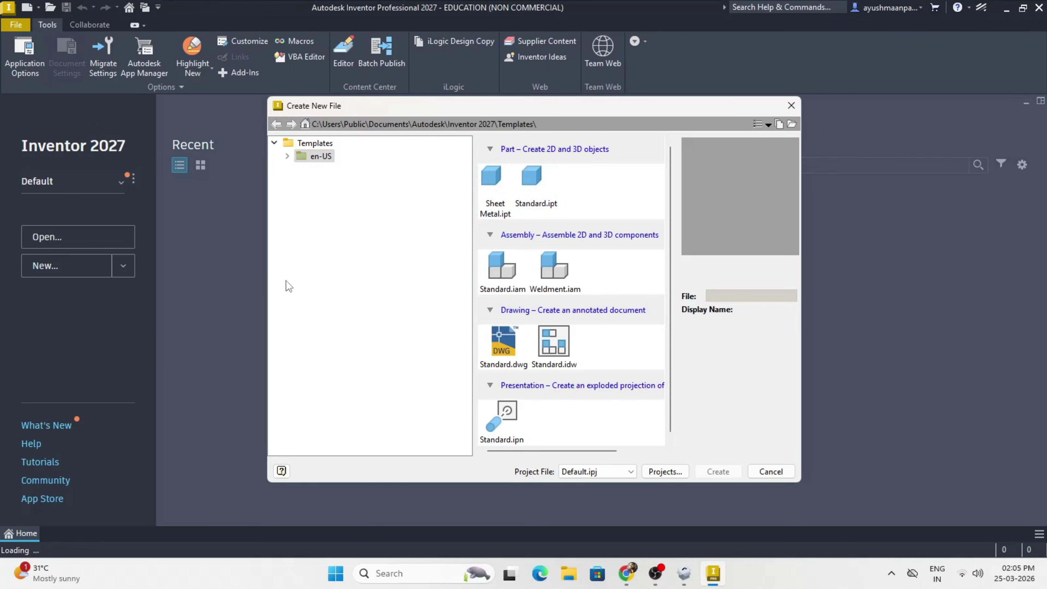
{"action": "double_click", "coordinate": [532, 186]}
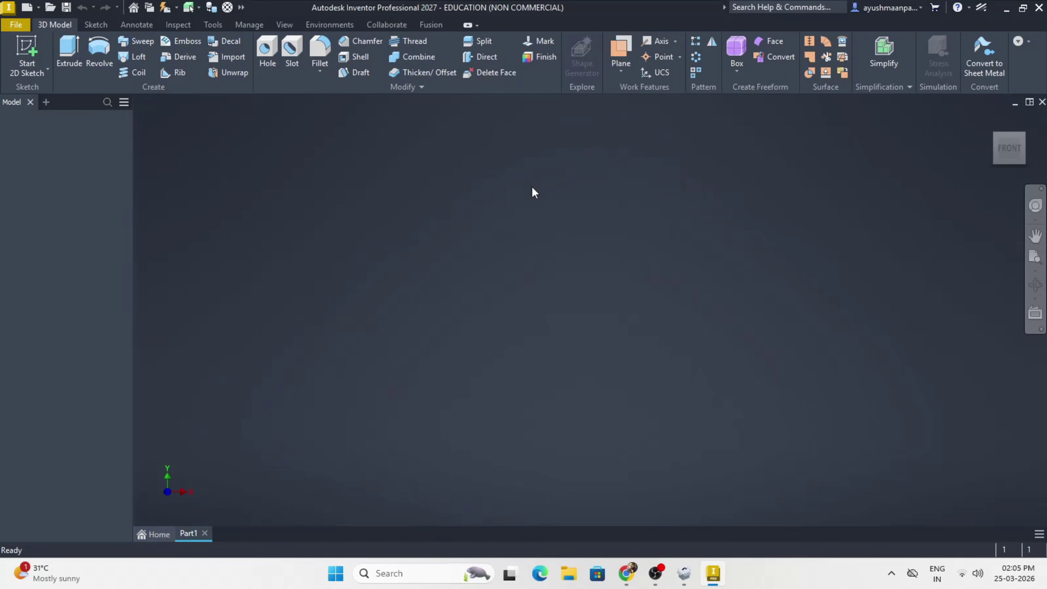